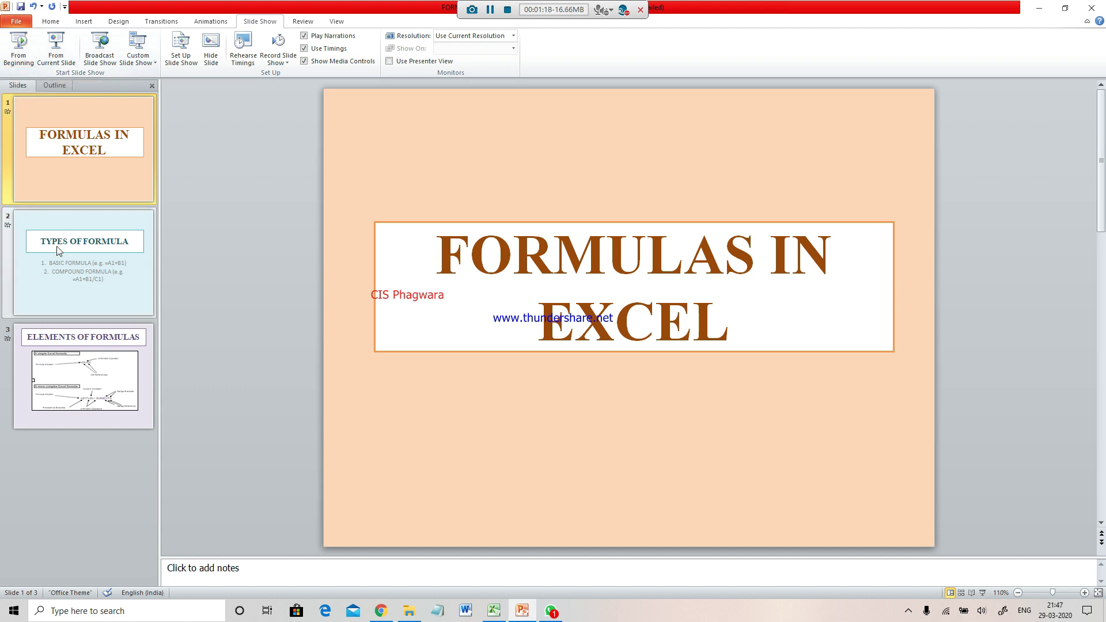
Start the slide show and advance past TYPES OF FORMULA to the ELEMENTS OF FORMULAS slide.
{"action": "left_click", "coordinate": [19, 57]}
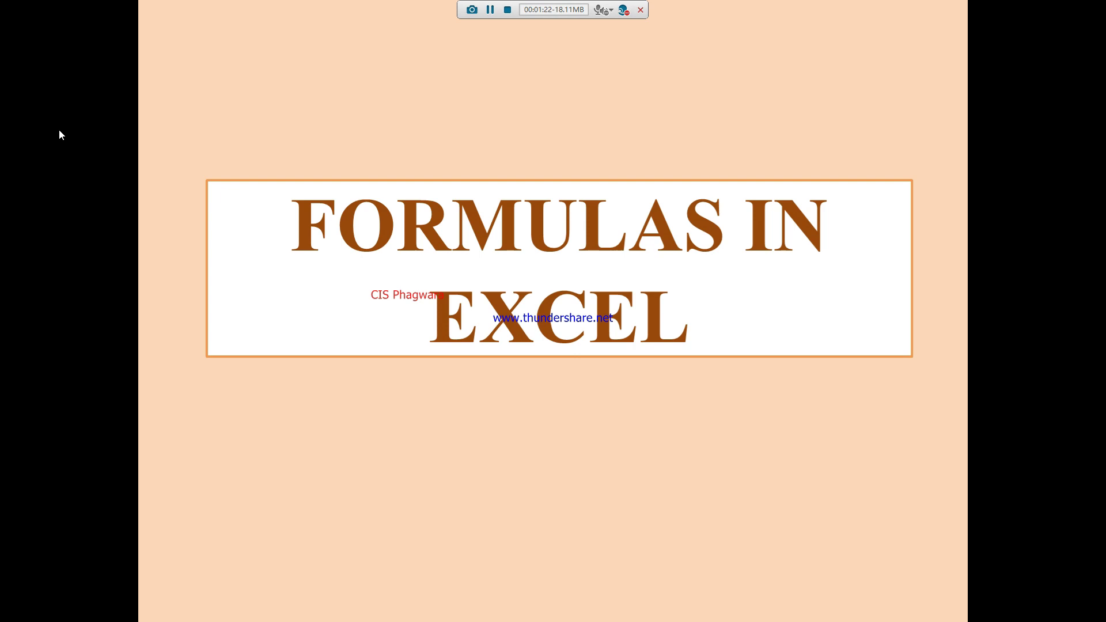
{"action": "key", "text": "Right"}
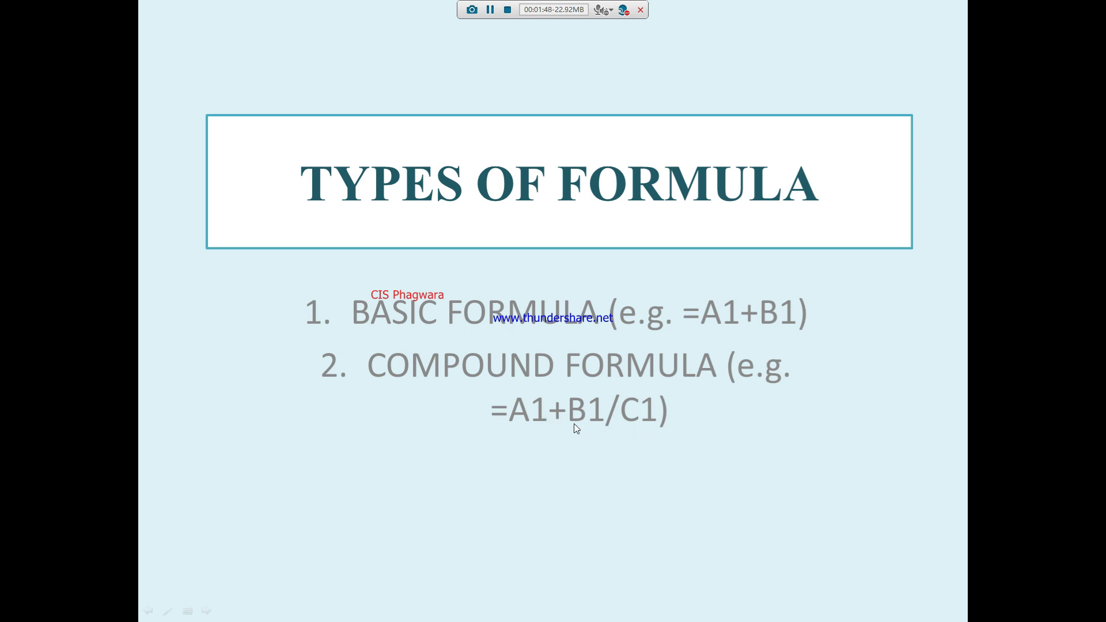
{"action": "key", "text": "Right"}
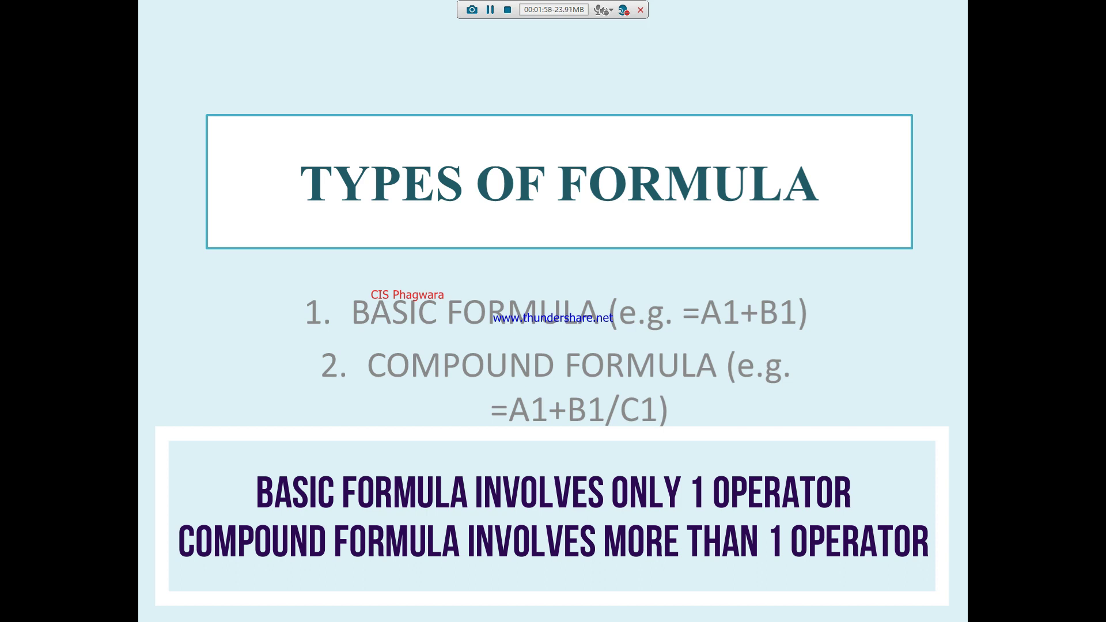
{"action": "key", "text": "Right"}
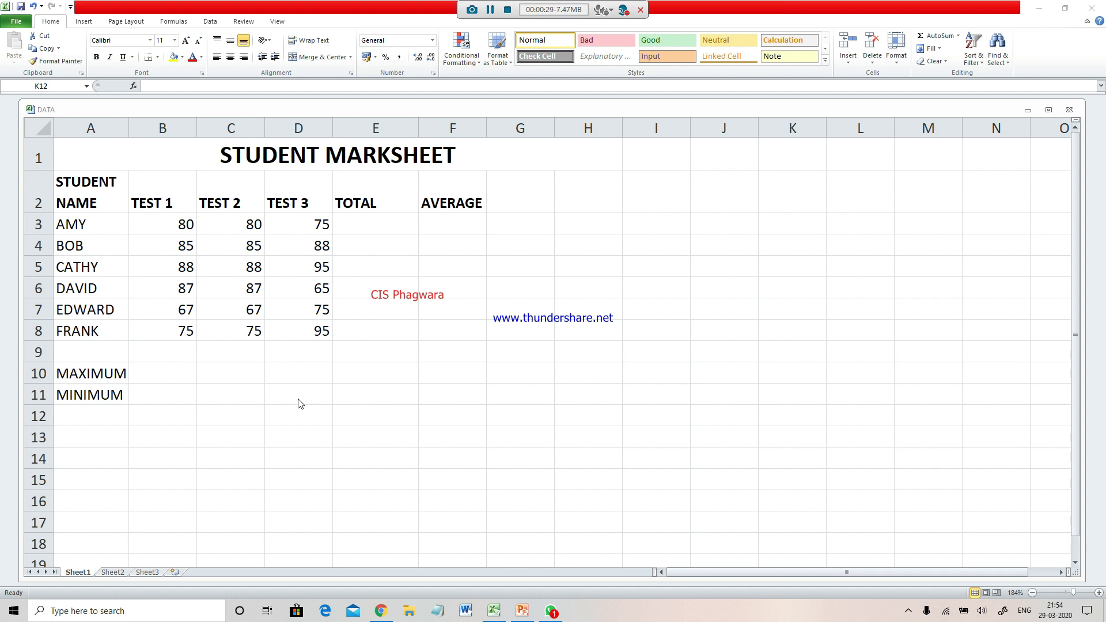
Enter =B3+C3+D3 in E3 so AMY's total shows 235.
{"action": "left_click", "coordinate": [363, 229]}
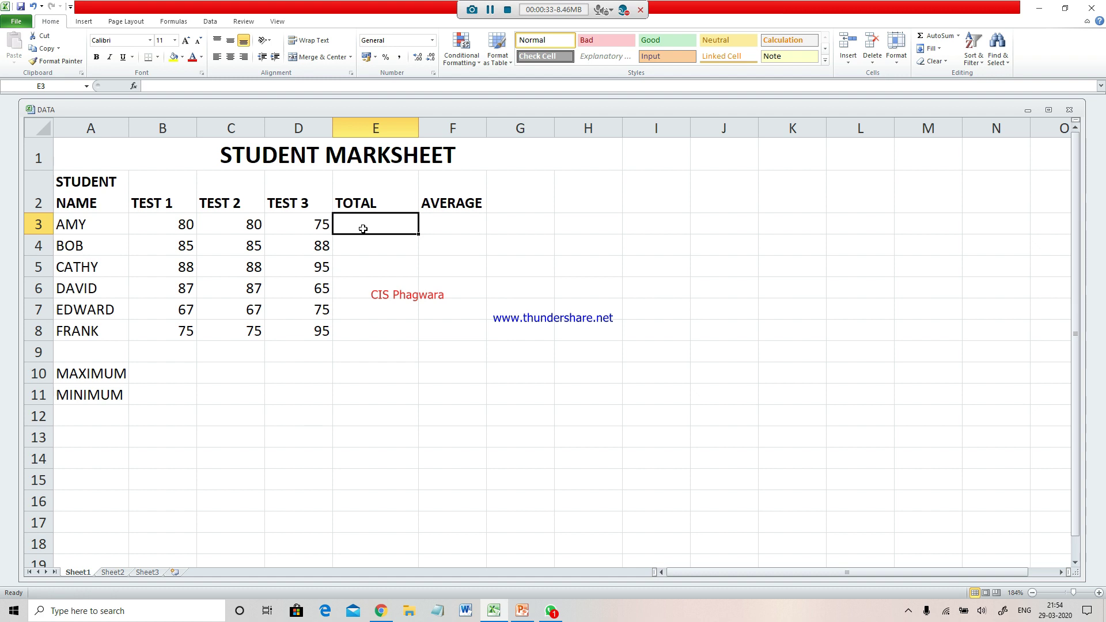
{"action": "type", "text": "="}
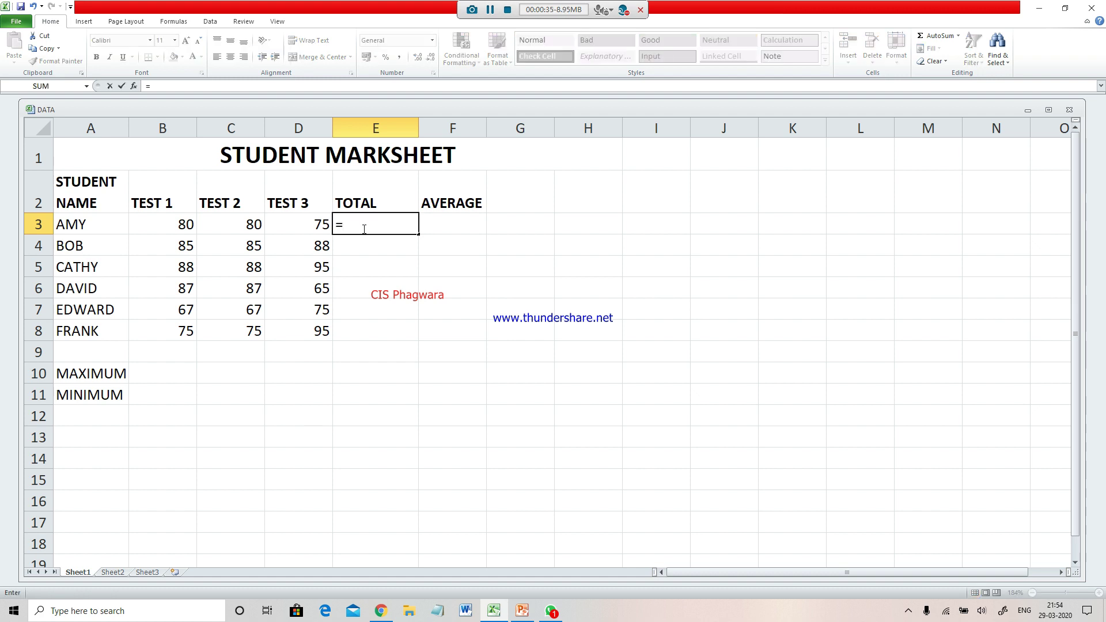
{"action": "left_click", "coordinate": [184, 230]}
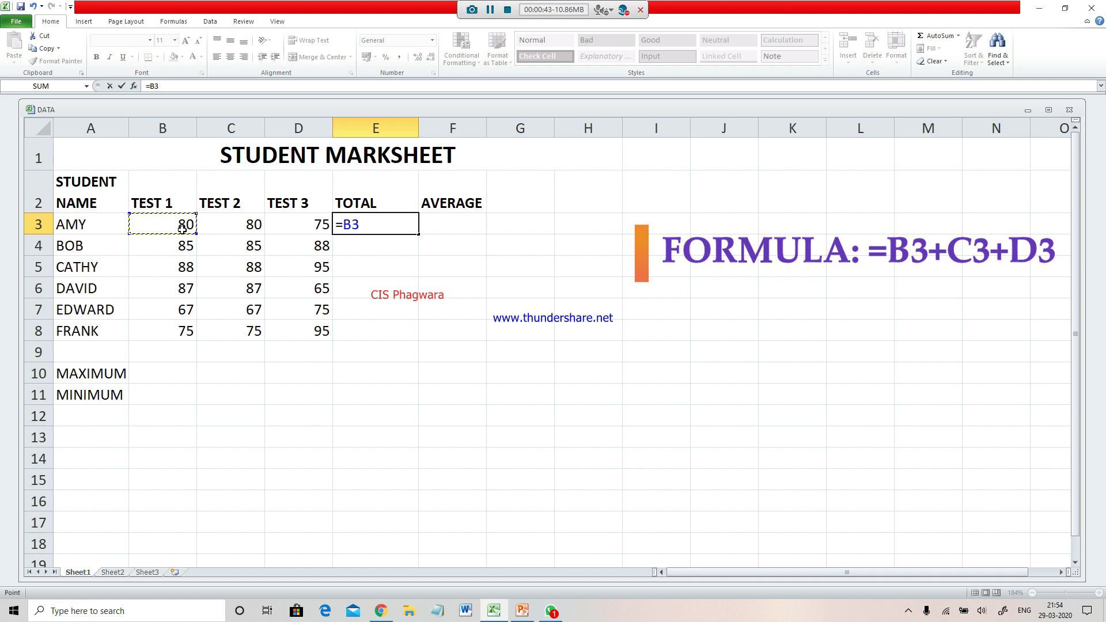
{"action": "type", "text": "+"}
{"action": "left_click", "coordinate": [254, 224]}
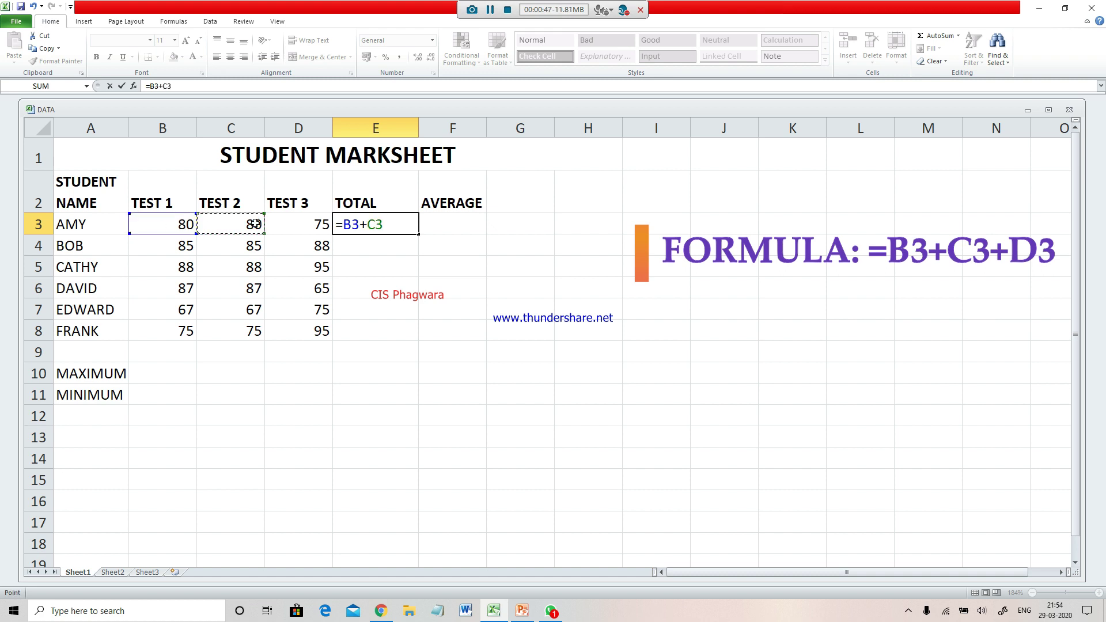
{"action": "type", "text": "+"}
{"action": "left_click", "coordinate": [289, 219]}
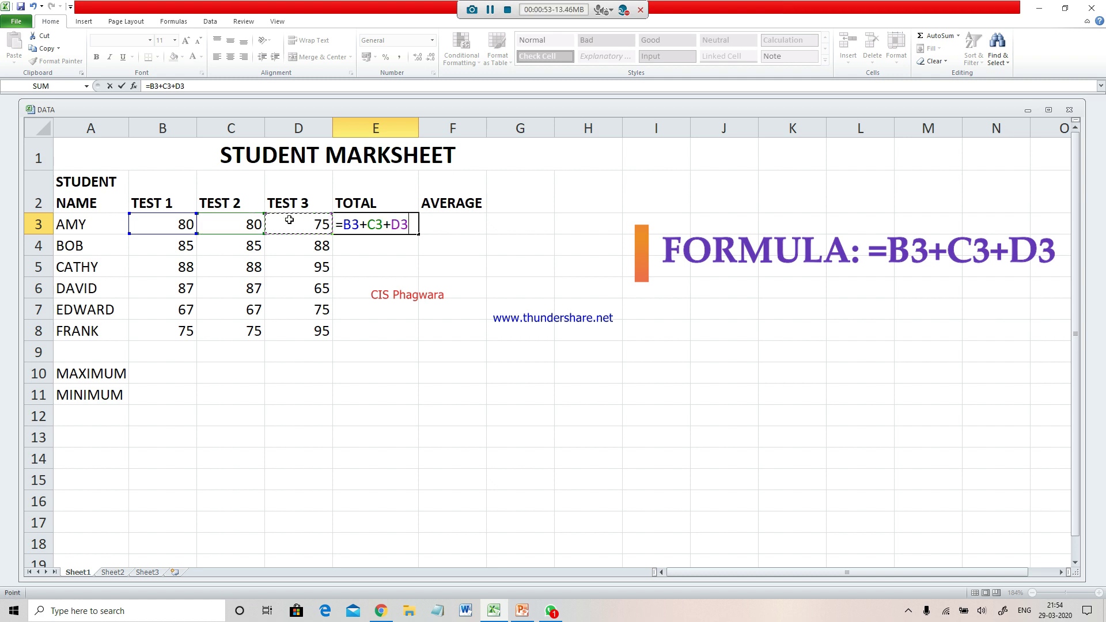
{"action": "key", "text": "Return"}
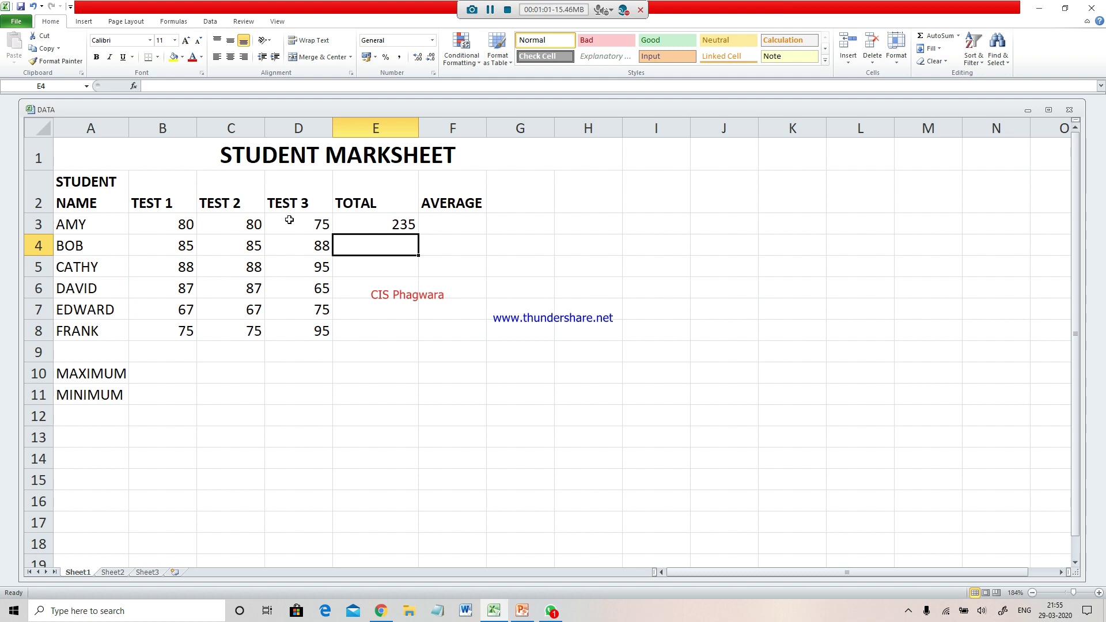
AutoSum BOB's marks B4:D4 into E4, giving 258, then select E5.
{"action": "left_click_drag", "start_coordinate": [153, 242], "coordinate": [346, 247]}
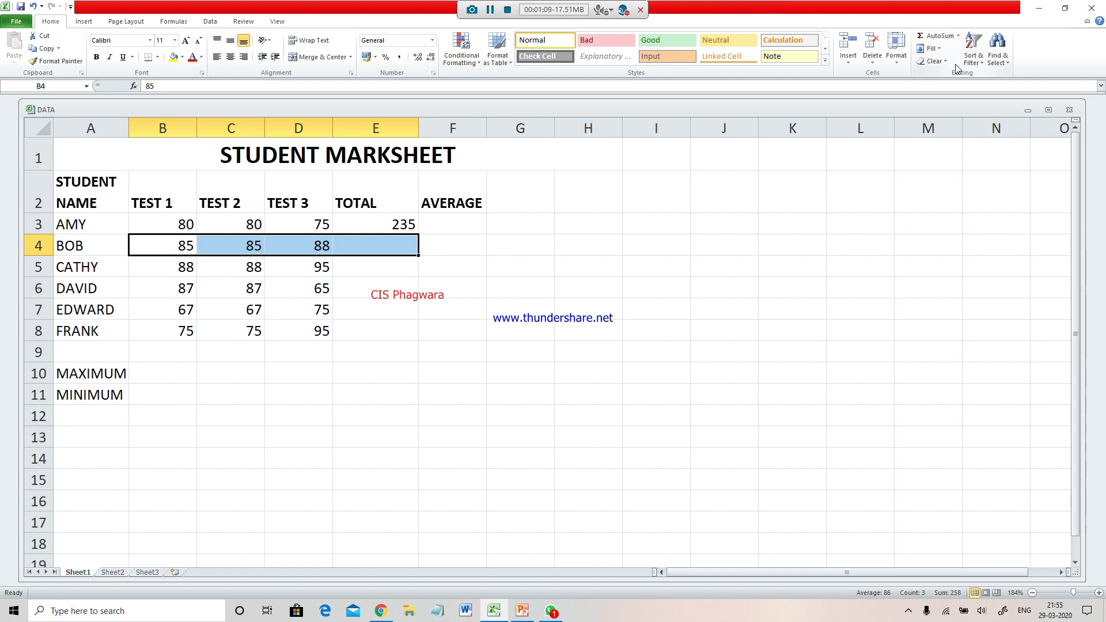
{"action": "left_click", "coordinate": [934, 36]}
{"action": "left_click", "coordinate": [398, 272]}
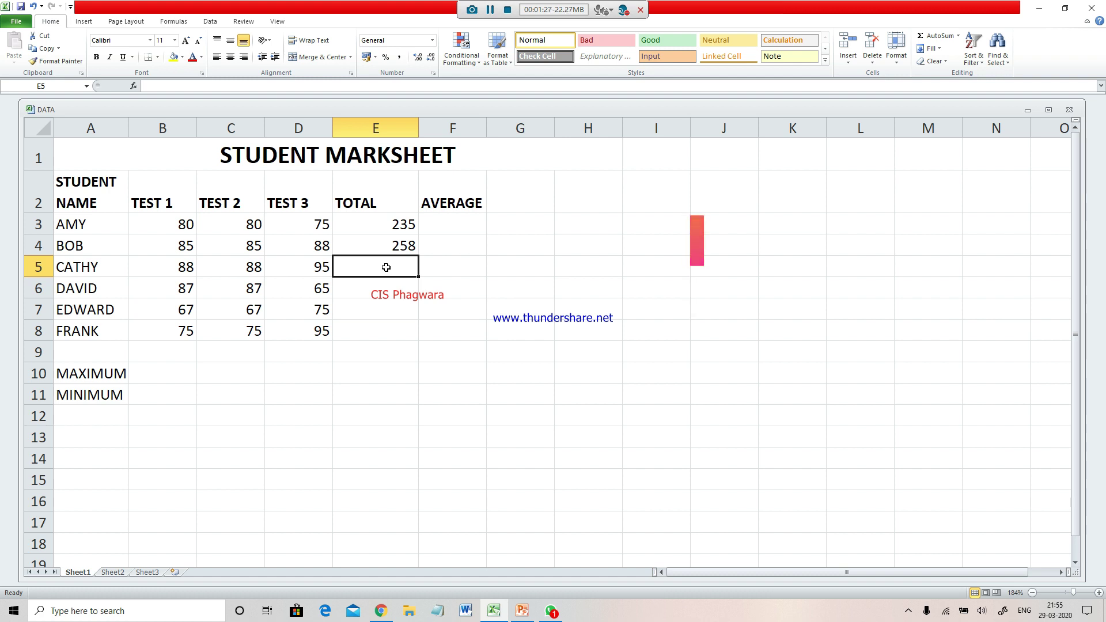
Enter =sum(b5:d5) in E5 so CATHY's total shows 271.
{"action": "type", "text": "="}
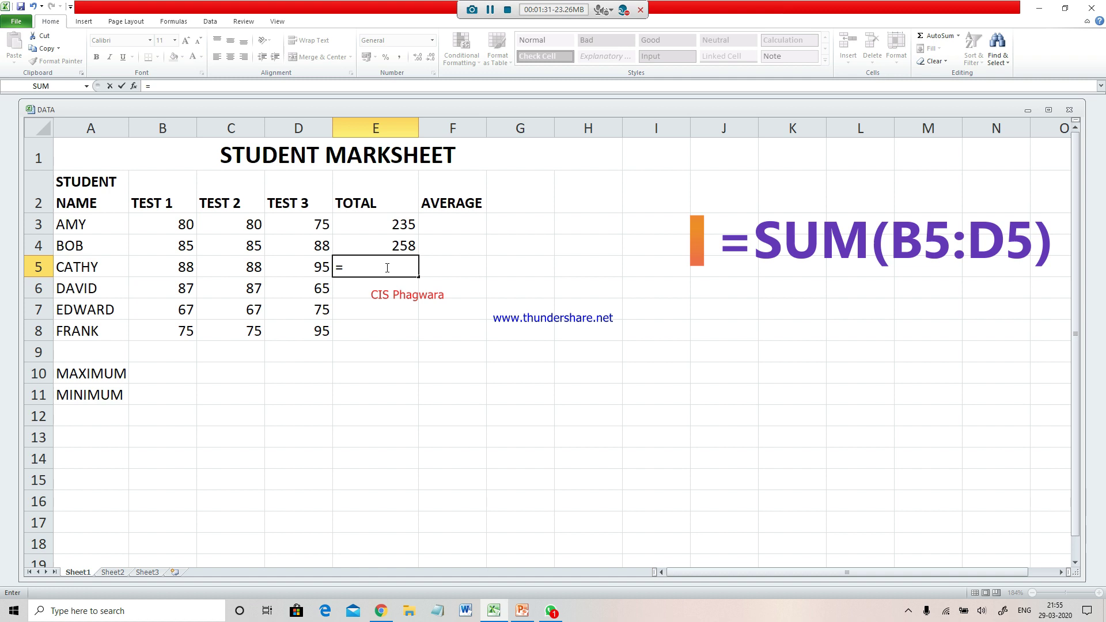
{"action": "type", "text": "sum"}
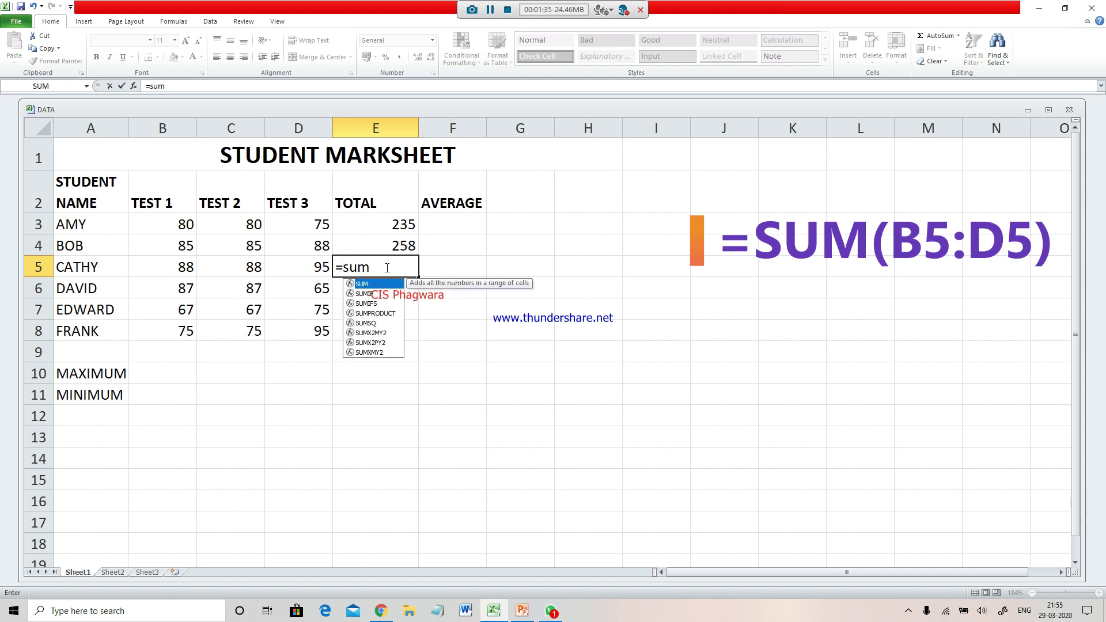
{"action": "type", "text": "("}
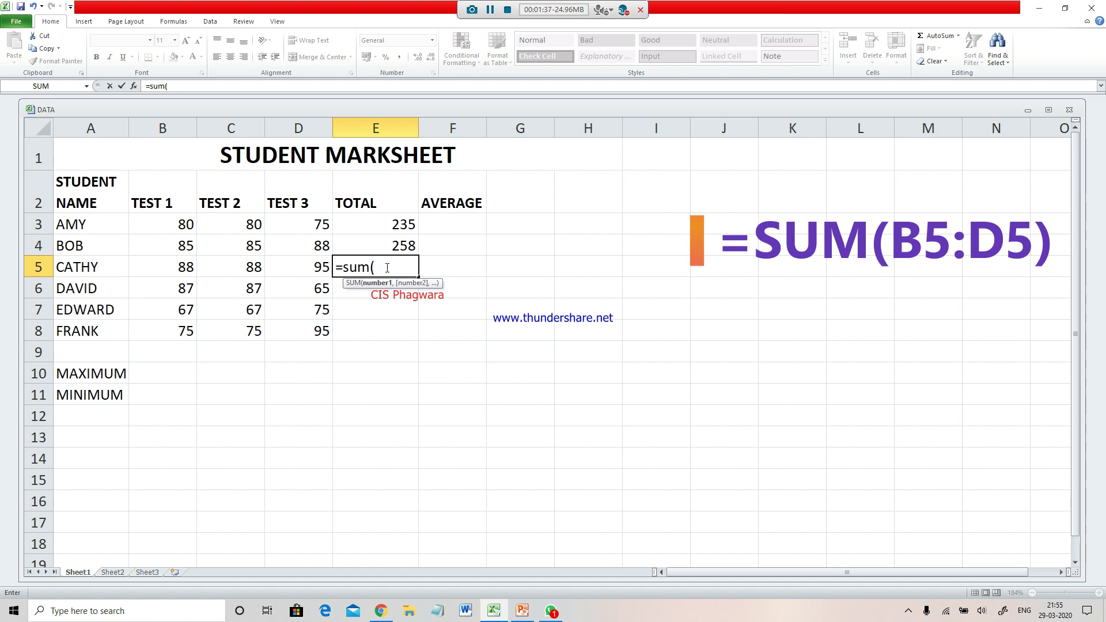
{"action": "type", "text": "b5:d5"}
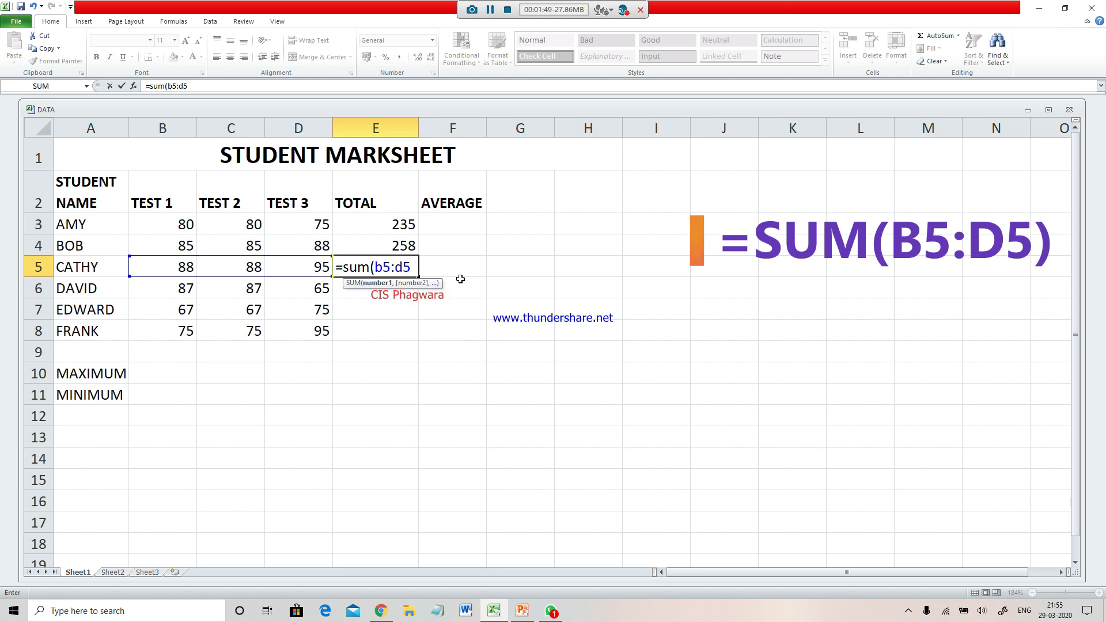
{"action": "type", "text": ")"}
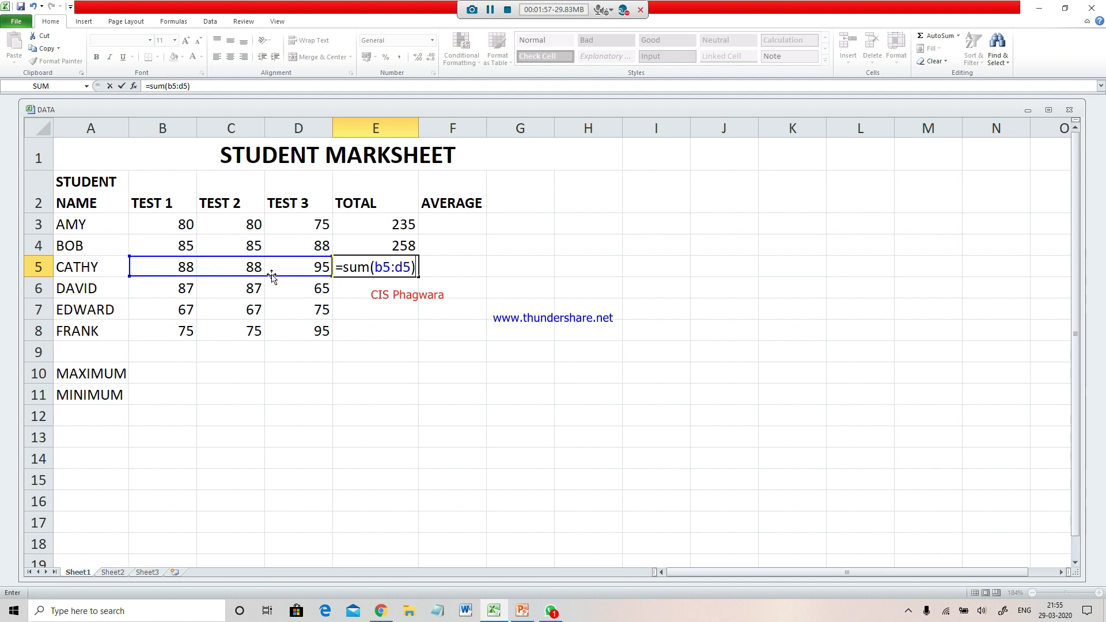
{"action": "key", "text": "Return"}
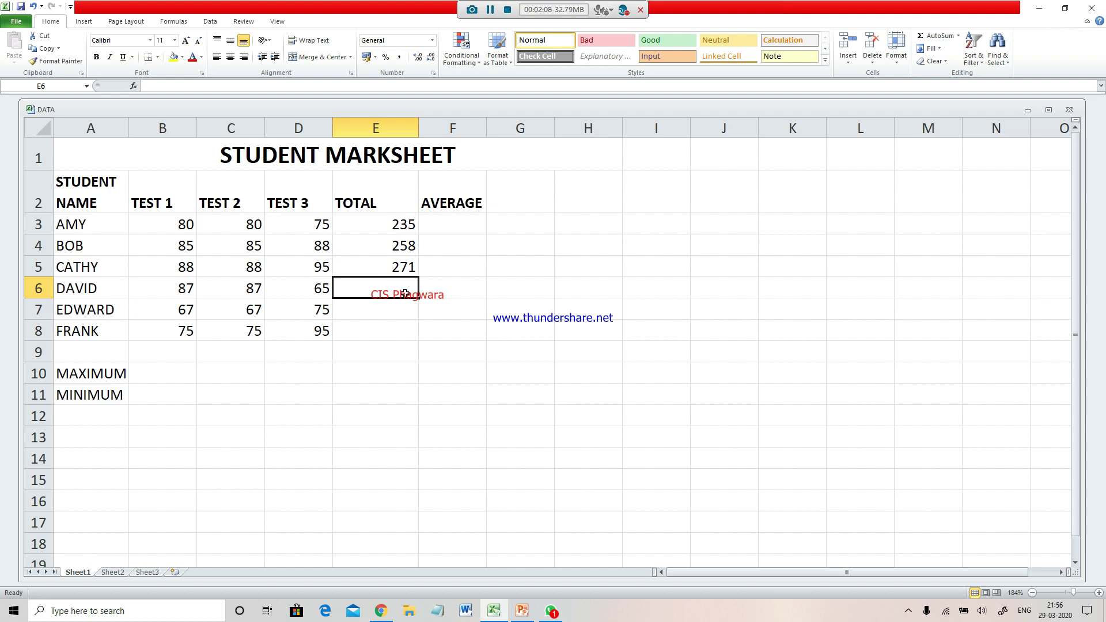
Fill the E3:E5 total formulas down to E8, giving 239, 209 and 245.
{"action": "left_click", "coordinate": [384, 224]}
{"action": "left_click_drag", "start_coordinate": [385, 224], "coordinate": [390, 269]}
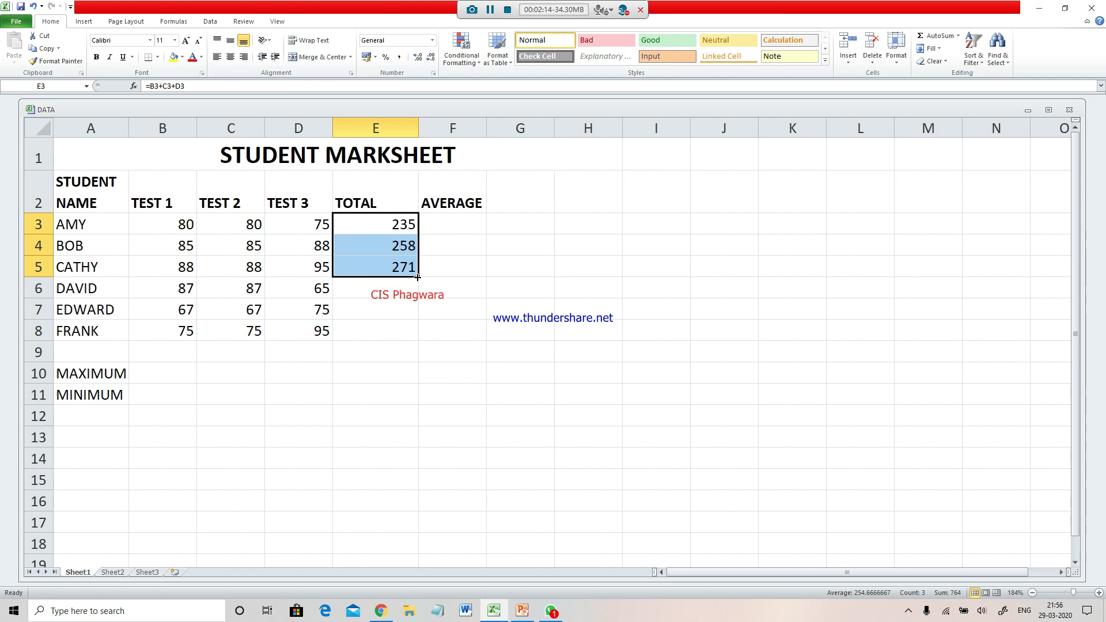
{"action": "left_click_drag", "start_coordinate": [417, 277], "coordinate": [419, 340]}
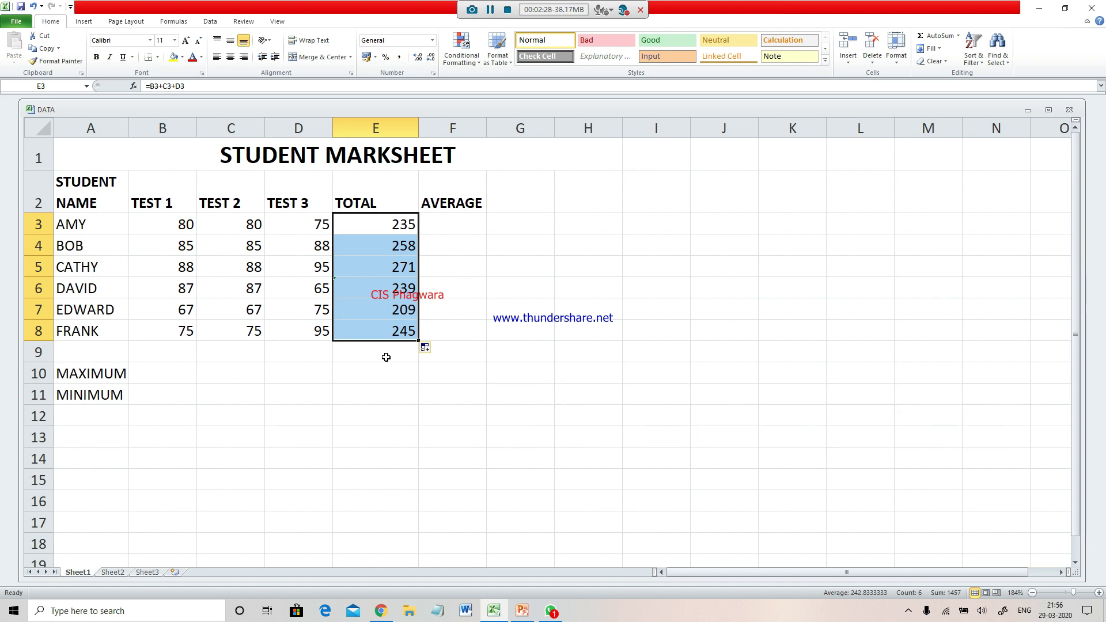
Insert =AVERAGE(B3:D3) in F3 via AutoSum's Average option, showing 78.3333.
{"action": "left_click", "coordinate": [435, 228]}
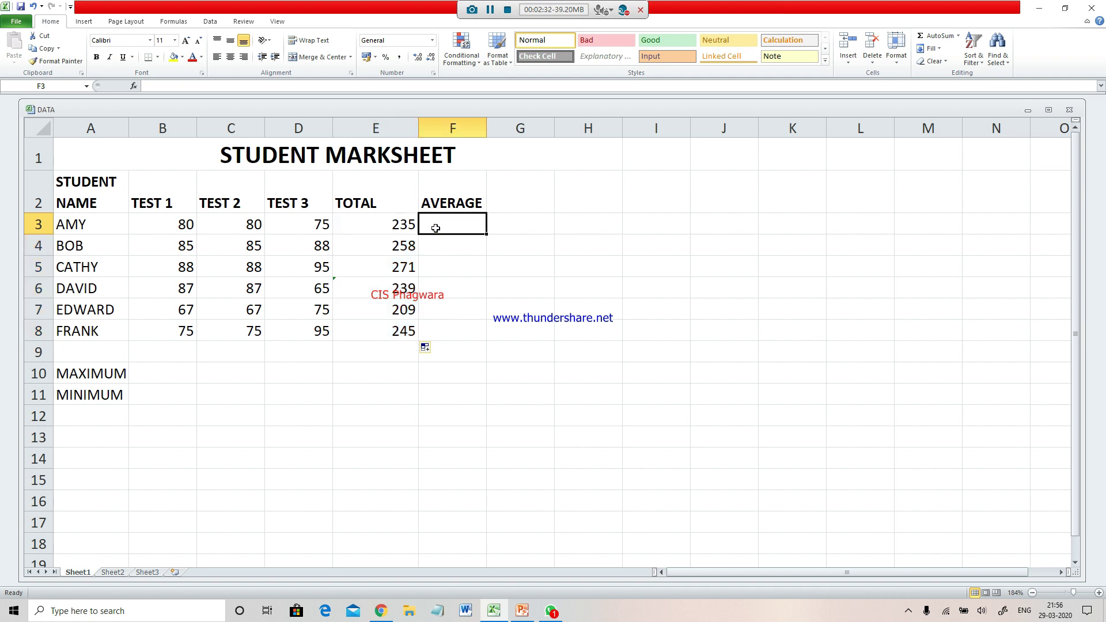
{"action": "left_click_drag", "start_coordinate": [179, 225], "coordinate": [293, 226]}
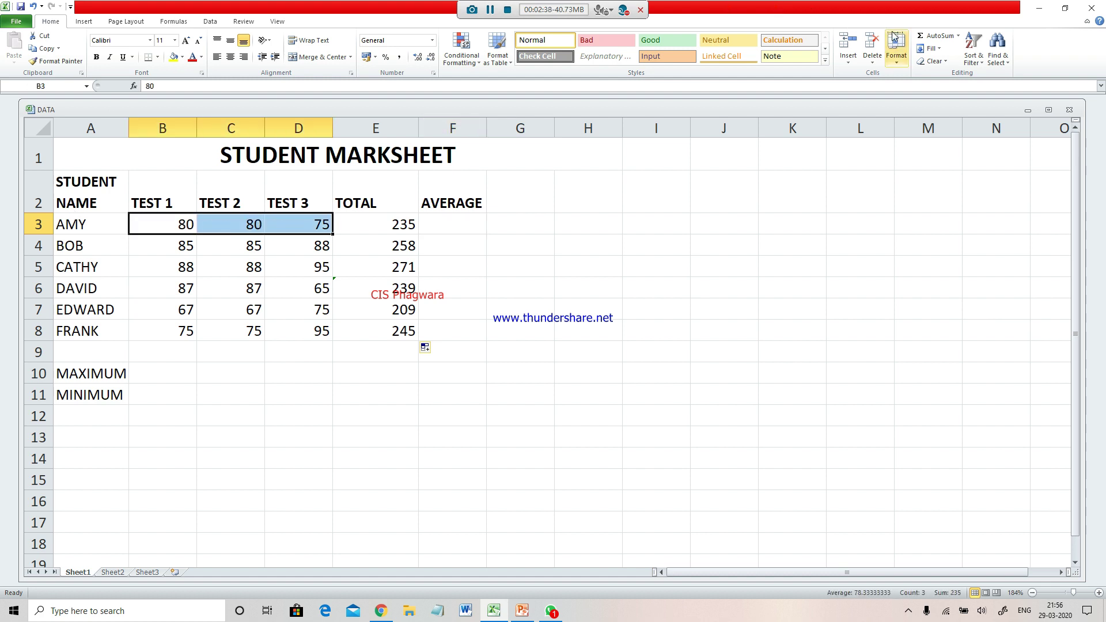
{"action": "left_click", "coordinate": [959, 38]}
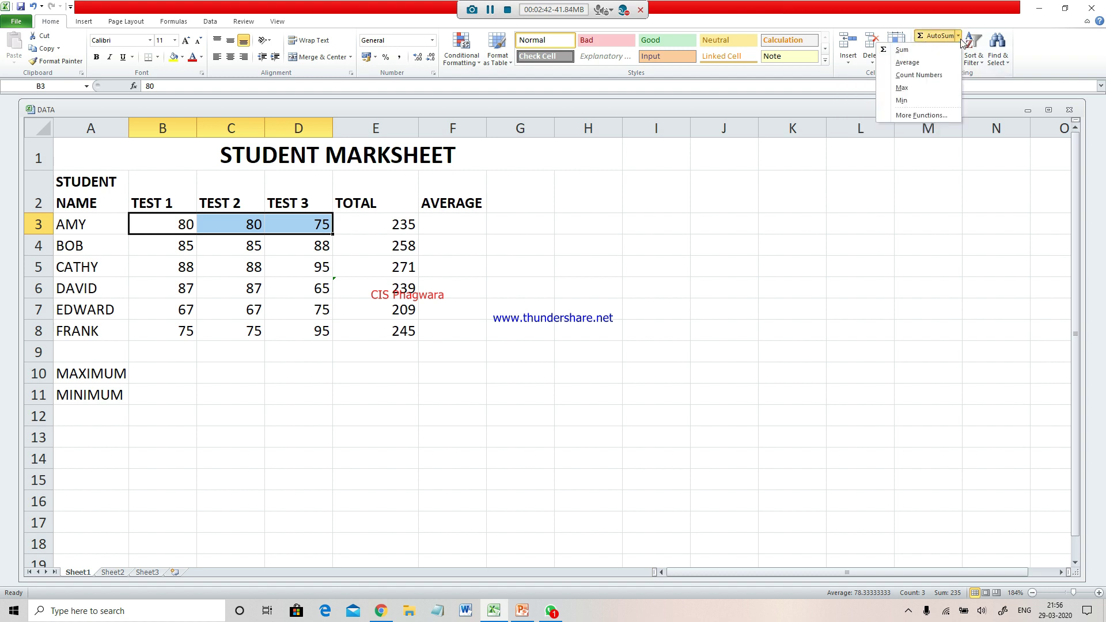
{"action": "left_click", "coordinate": [906, 67]}
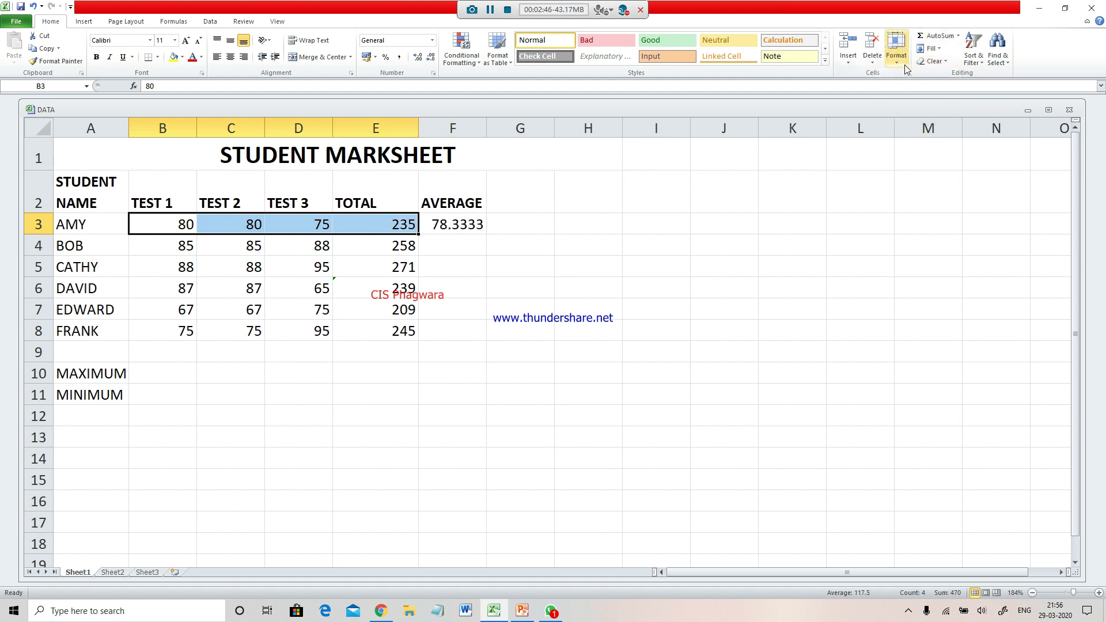
{"action": "left_click", "coordinate": [474, 227]}
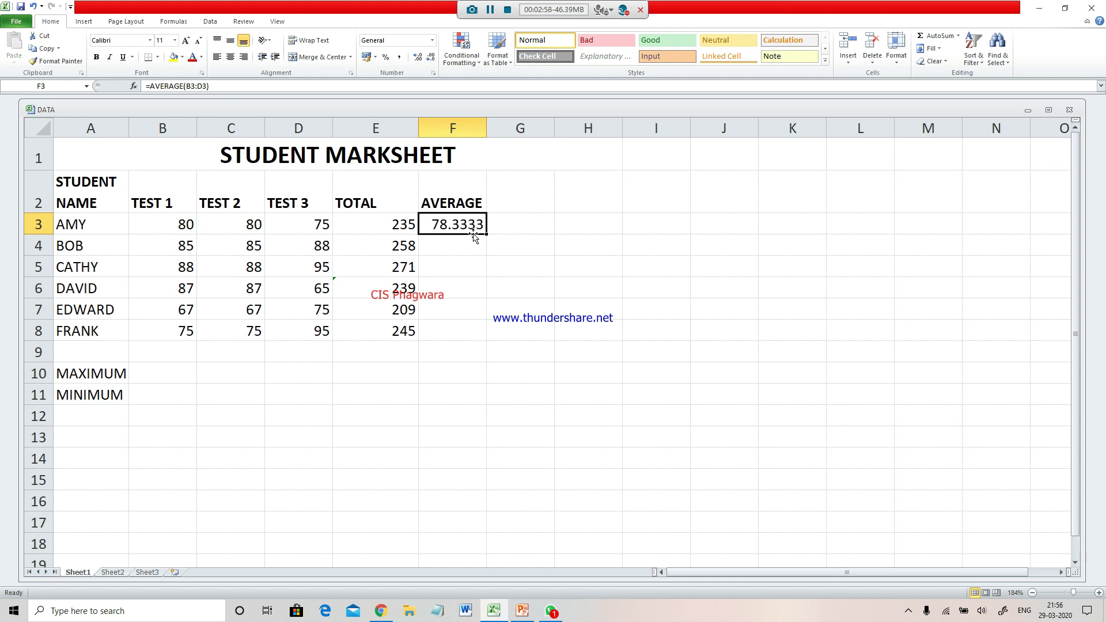
Copy the F3 average down to F8, giving 86, 90.3333, 79.6667, 69.6667 and 81.6667.
{"action": "left_click_drag", "start_coordinate": [486, 234], "coordinate": [477, 346]}
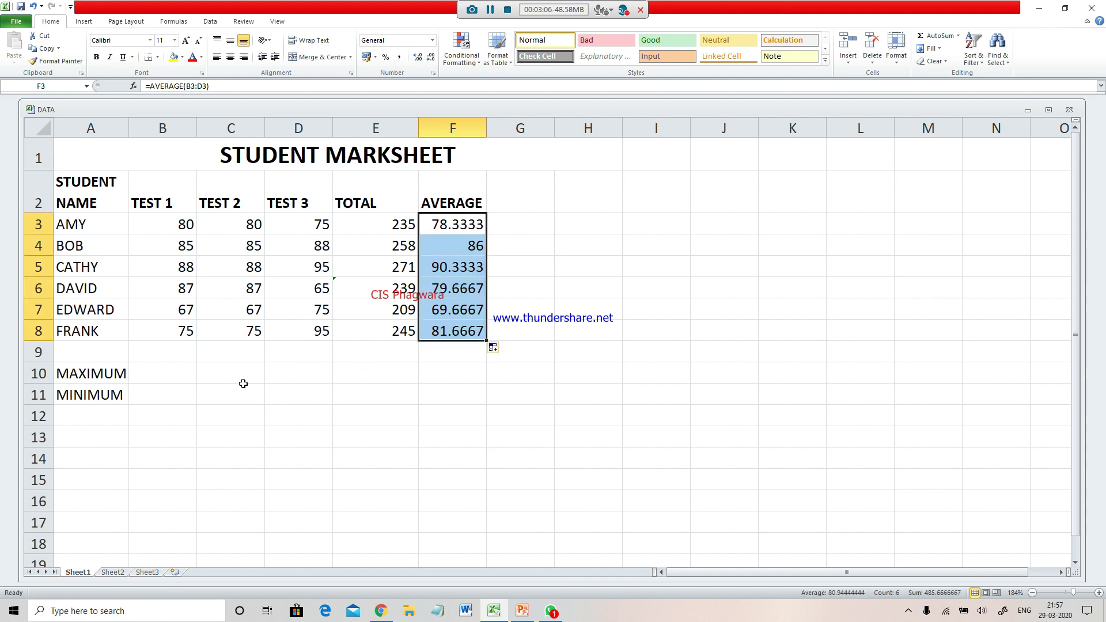
{"action": "left_click", "coordinate": [140, 375]}
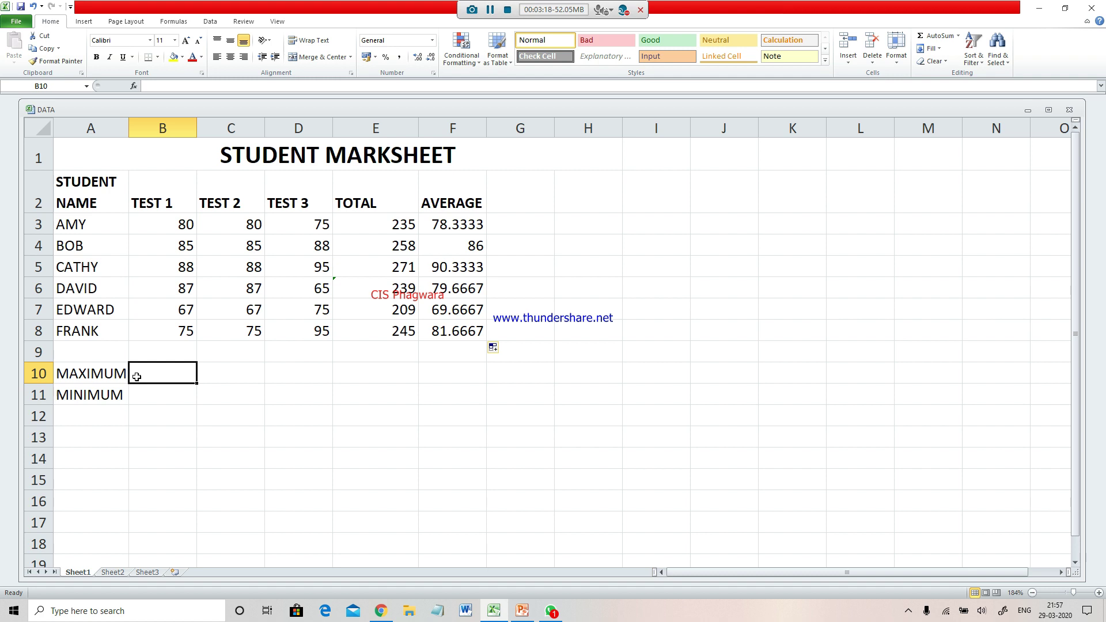
Enter =MAX(B3:B8) in B10 so the TEST 1 maximum shows 88.
{"action": "left_click", "coordinate": [137, 376]}
{"action": "type", "text": "="}
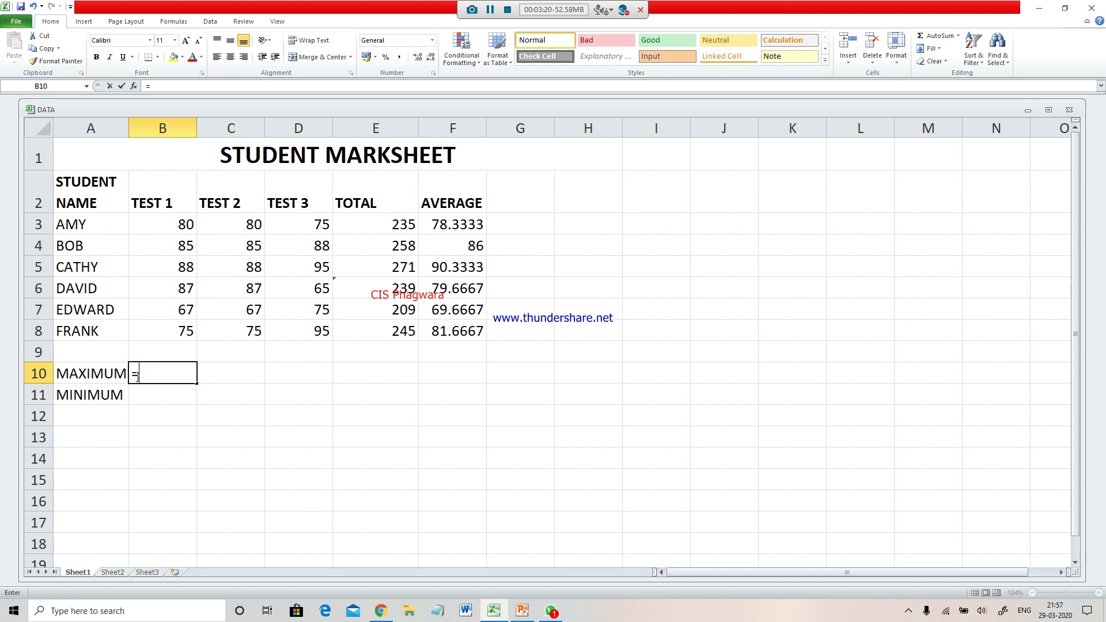
{"action": "type", "text": "max"}
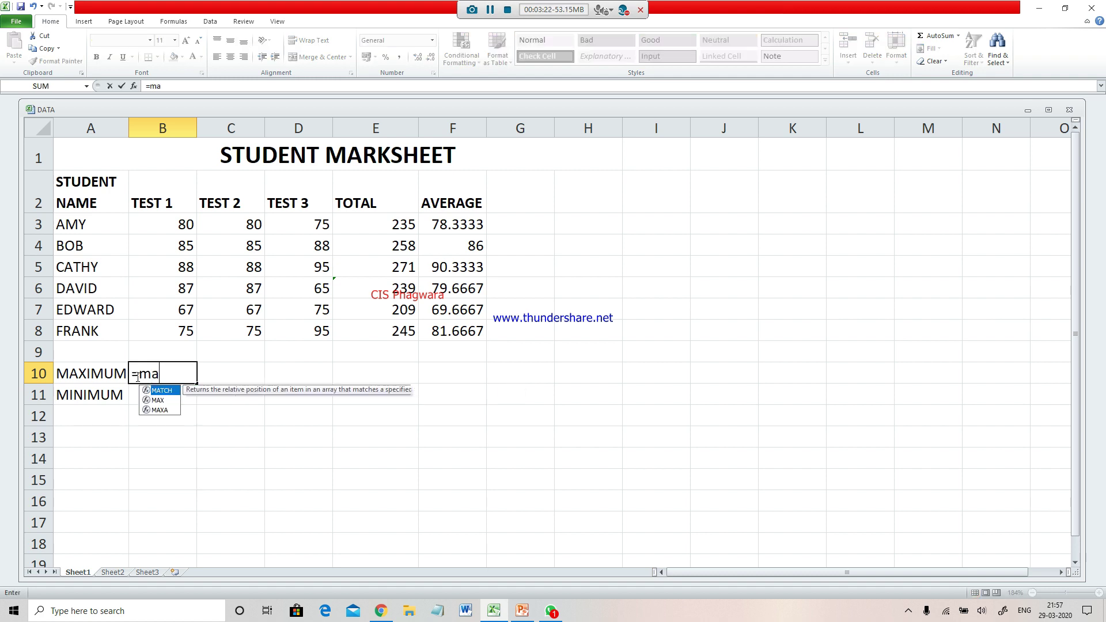
{"action": "type", "text": "("}
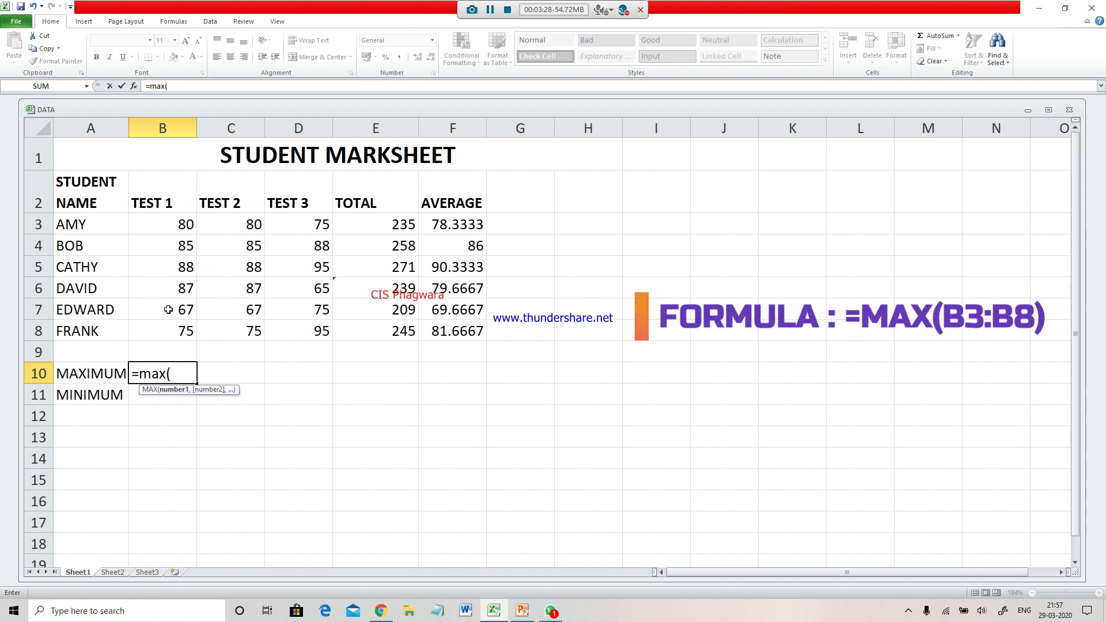
{"action": "left_click", "coordinate": [151, 224]}
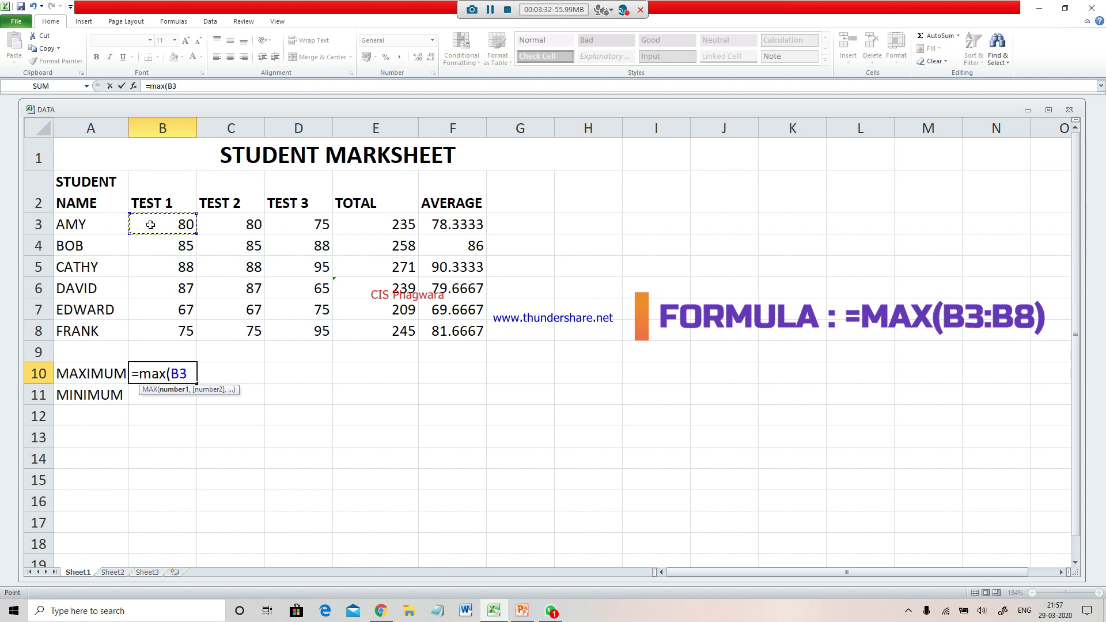
{"action": "key", "text": "F8"}
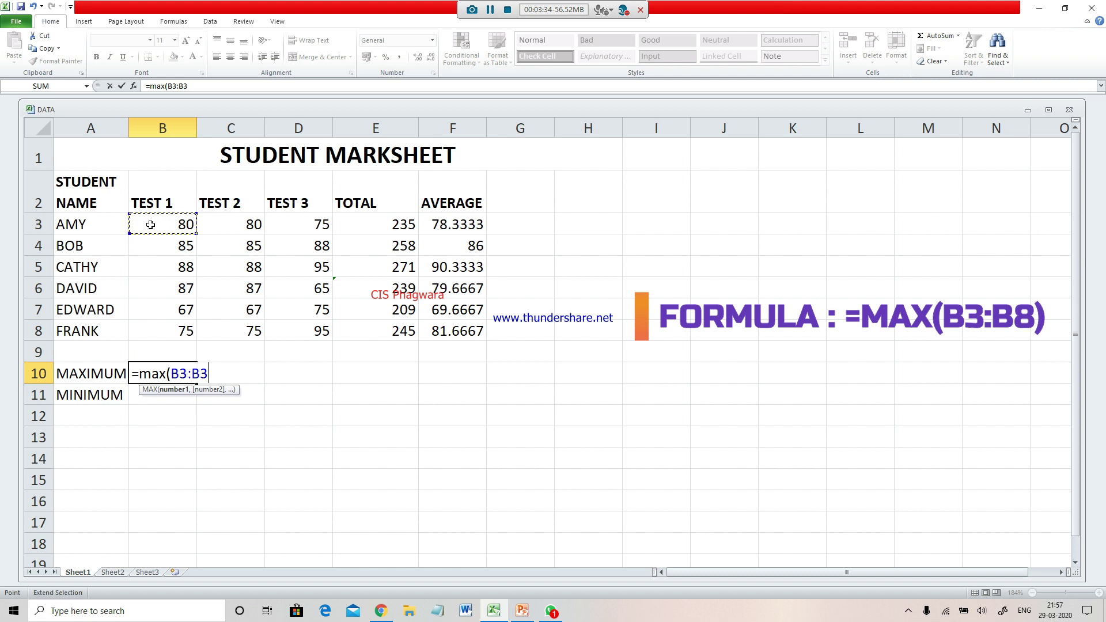
{"action": "key", "text": "BackSpace"}
{"action": "key", "text": "BackSpace"}
{"action": "left_click", "coordinate": [177, 338]}
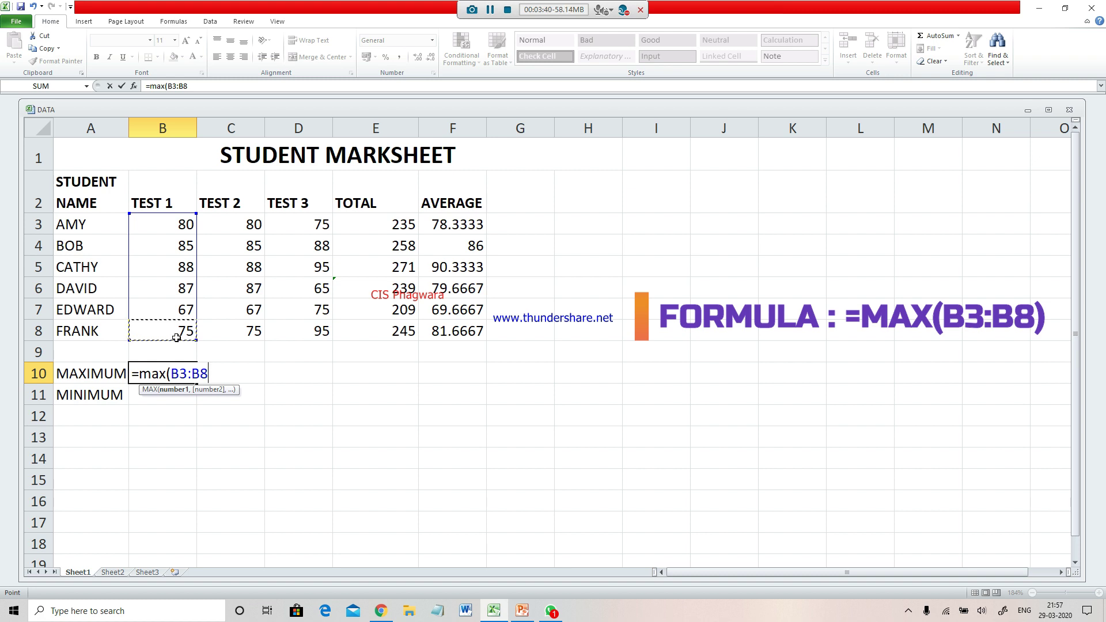
{"action": "type", "text": ")"}
{"action": "key", "text": "Return"}
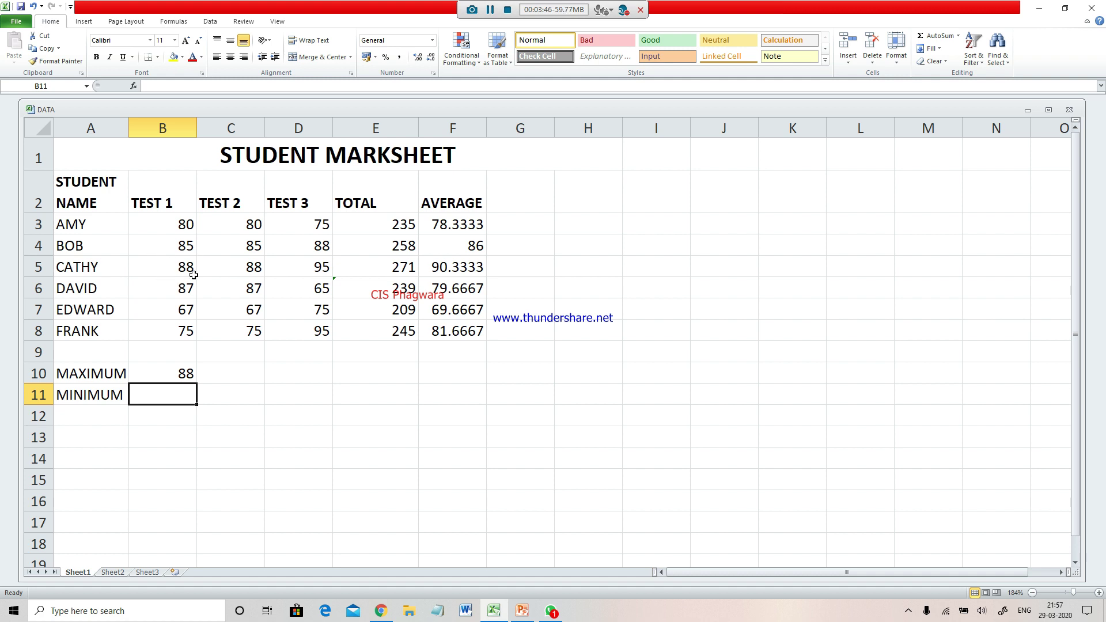
{"action": "left_click", "coordinate": [173, 376]}
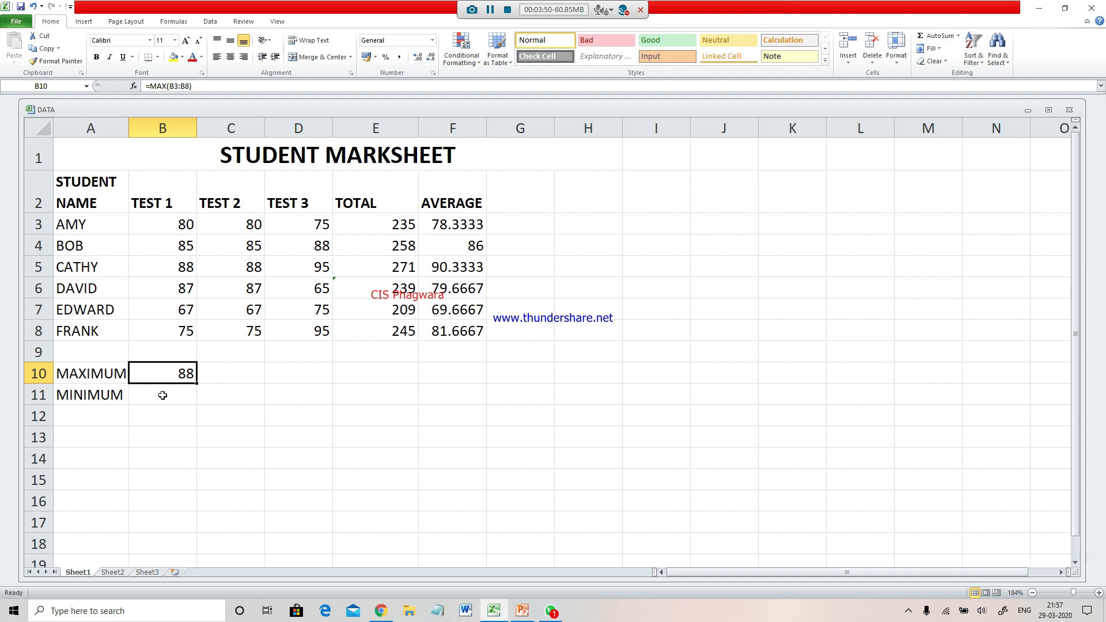
Enter =MIN(B3:B8) in B11 so the TEST 1 minimum shows 67.
{"action": "left_click", "coordinate": [162, 396]}
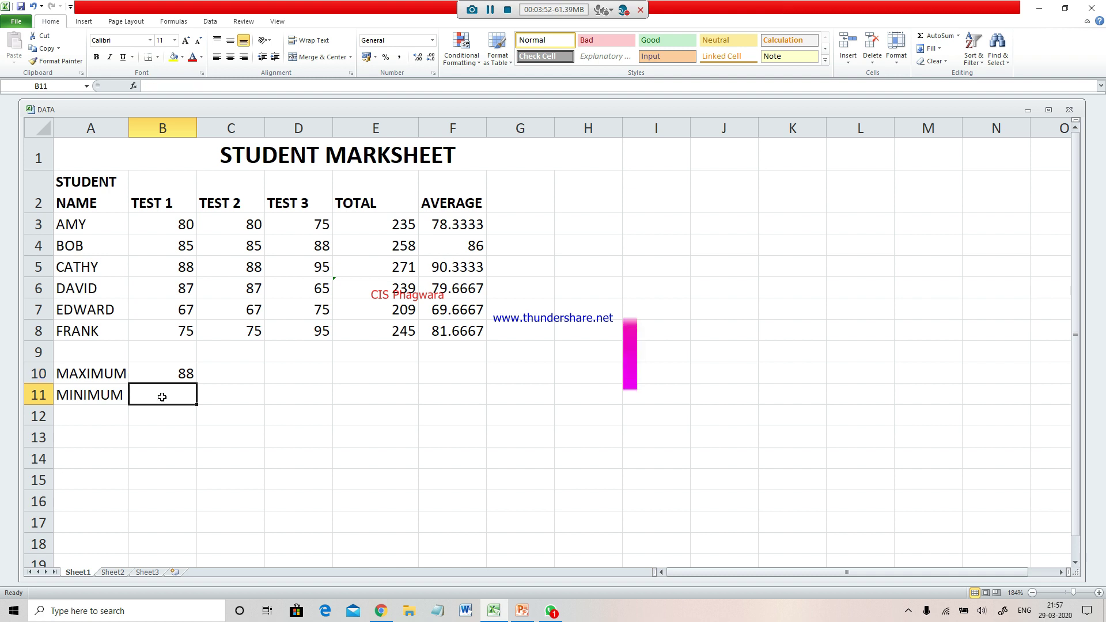
{"action": "type", "text": "="}
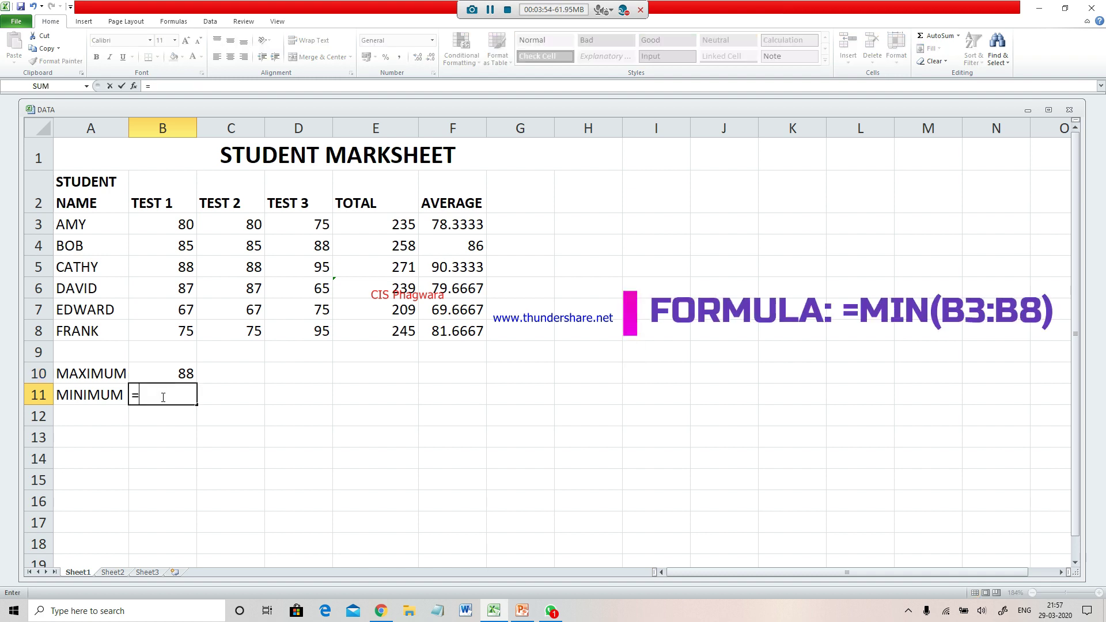
{"action": "type", "text": "min("}
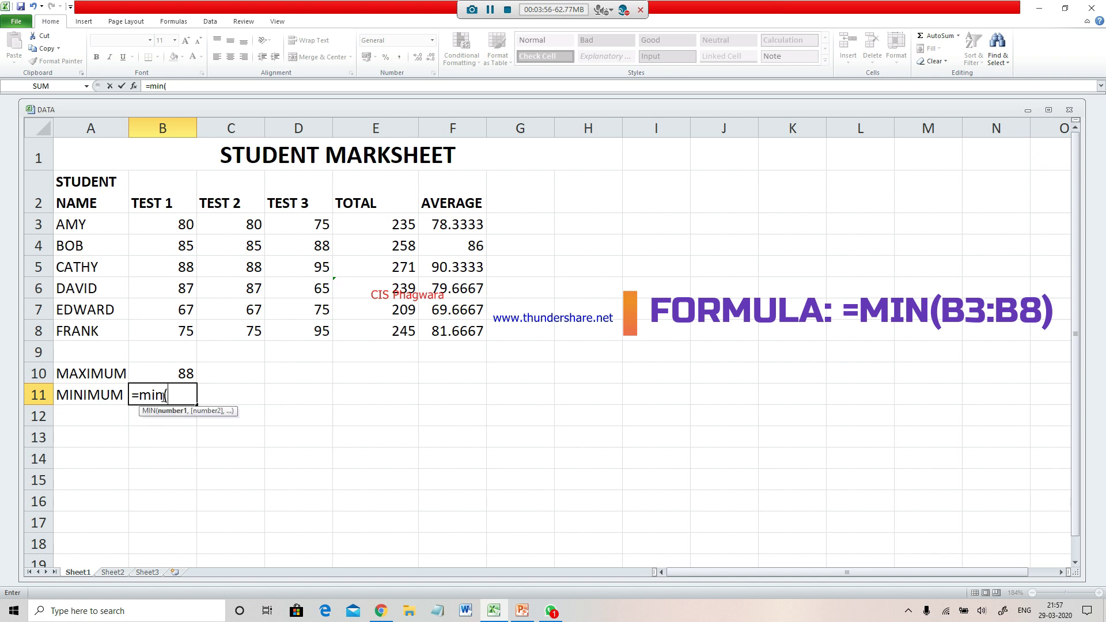
{"action": "left_click_drag", "start_coordinate": [180, 218], "coordinate": [179, 326]}
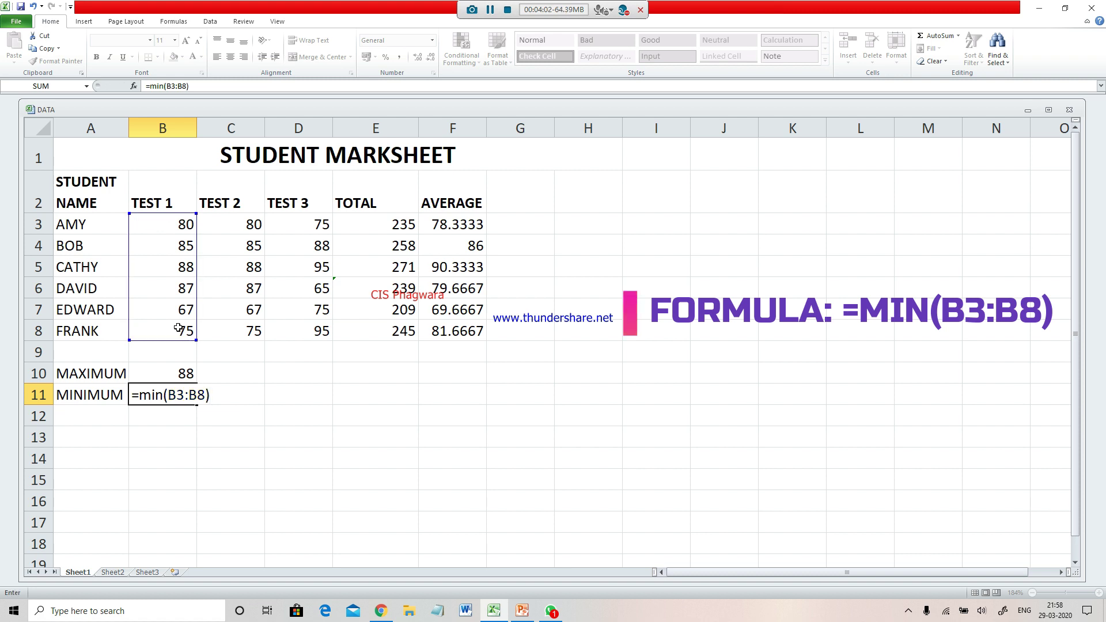
{"action": "key", "text": "Return"}
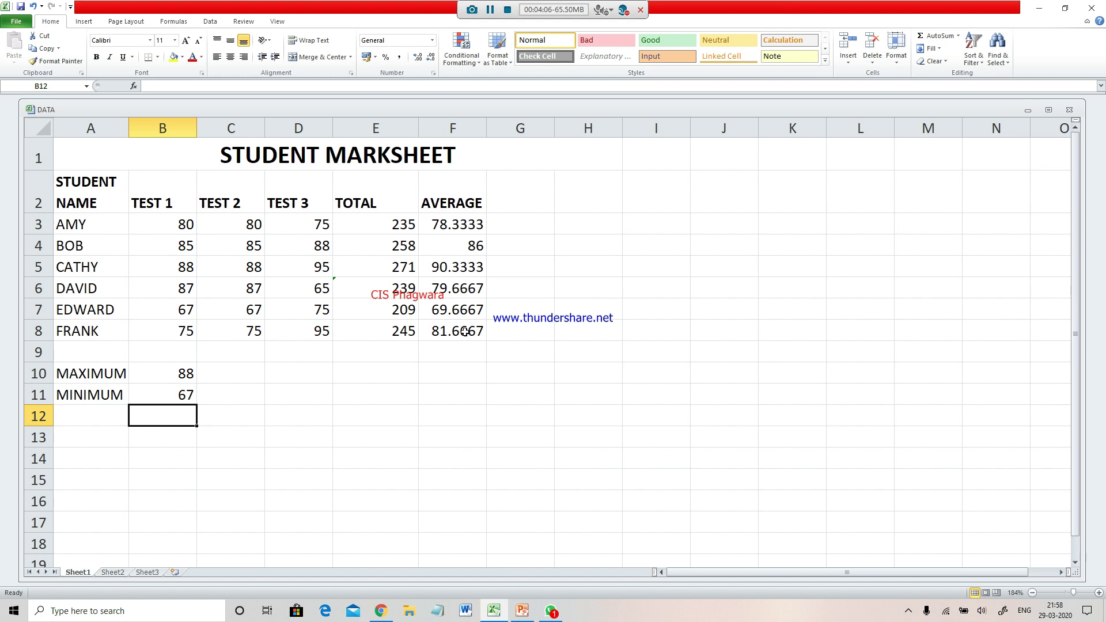
Fill the B10 MAX and B11 MIN formulas right across the TEST 2 and TEST 3 columns.
{"action": "left_click", "coordinate": [177, 374]}
{"action": "left_click_drag", "start_coordinate": [196, 383], "coordinate": [319, 386]}
{"action": "left_click", "coordinate": [167, 398]}
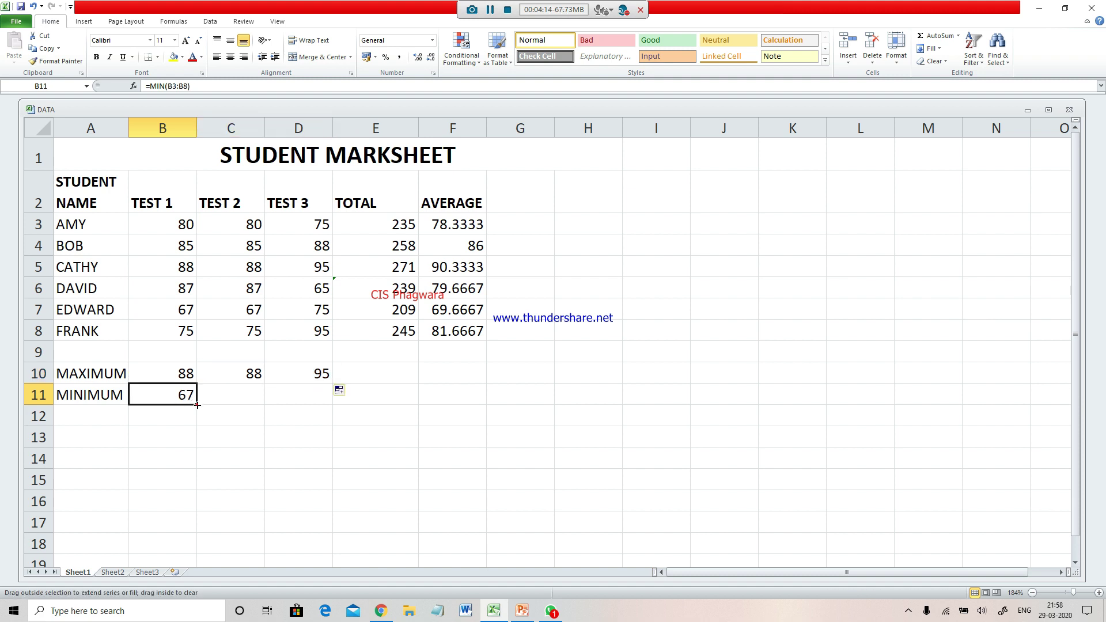
{"action": "left_click_drag", "start_coordinate": [197, 405], "coordinate": [331, 395]}
{"action": "left_click", "coordinate": [322, 450]}
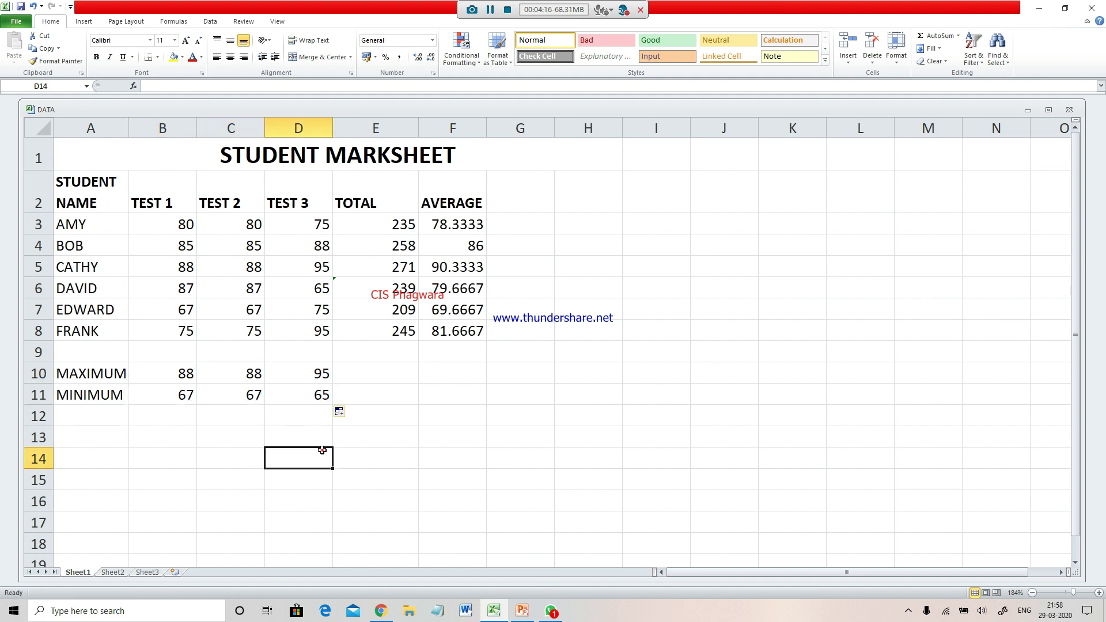